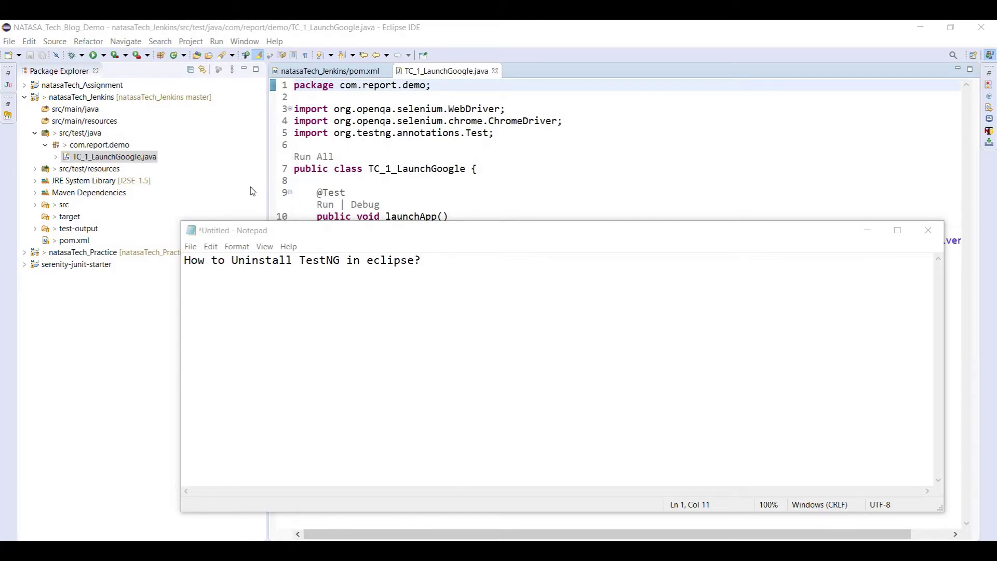
Step: Bring Eclipse to the front and open Help > Install New Software
click(313, 178)
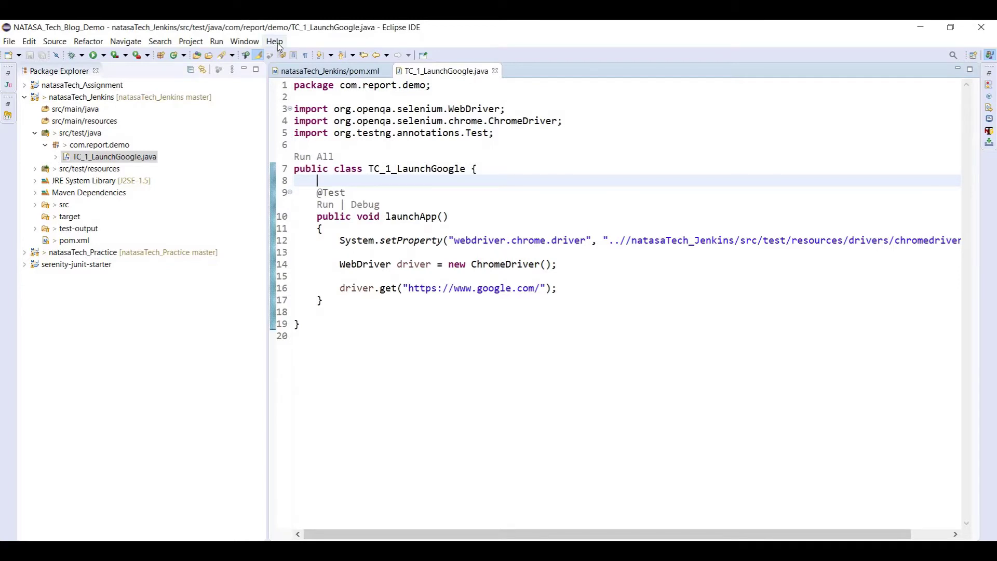
click(274, 41)
click(318, 210)
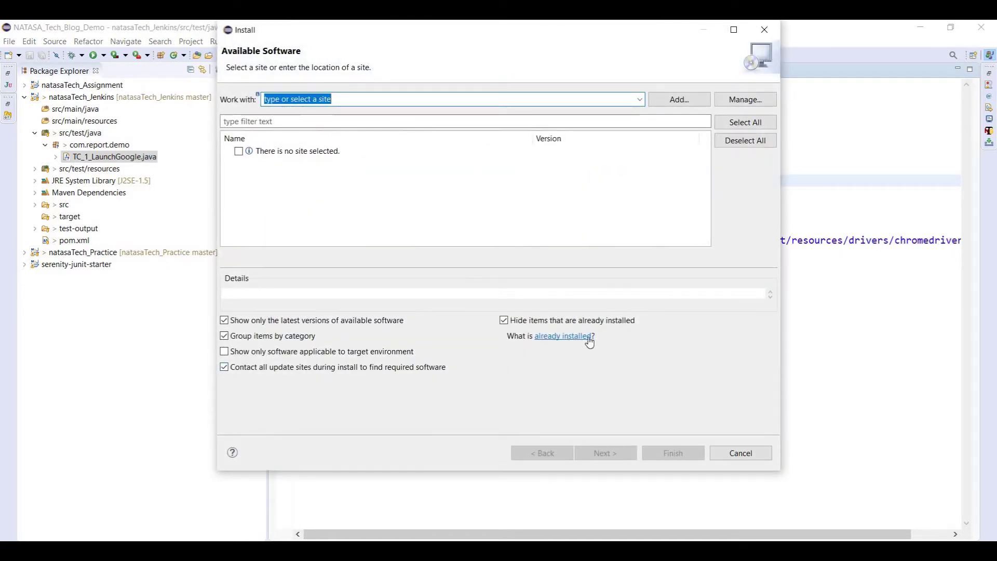
Step: Filter installed software for 'test', select the plug-in, M2E and P2 TestNG entries, and uninstall
click(556, 338)
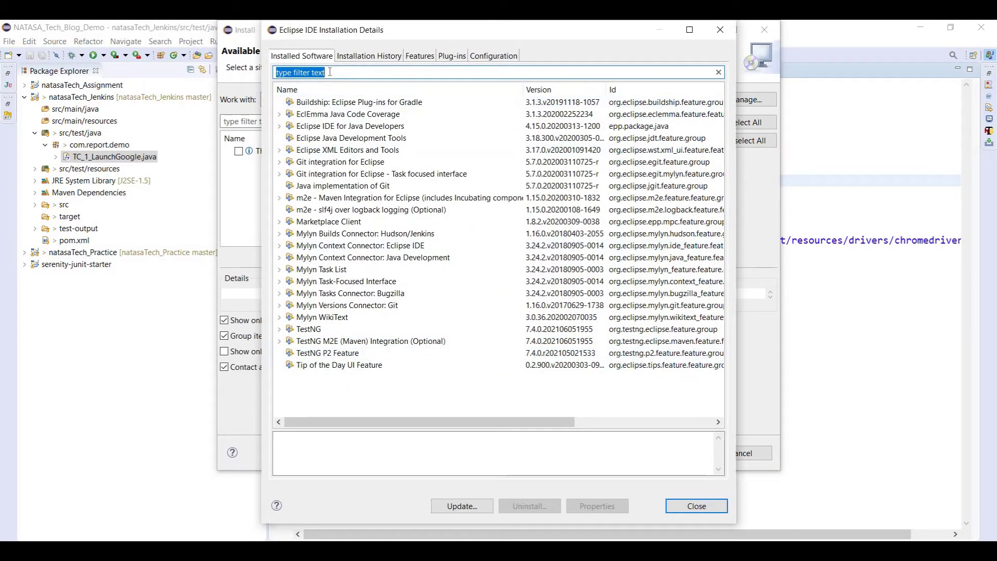
click(330, 73)
text(es)
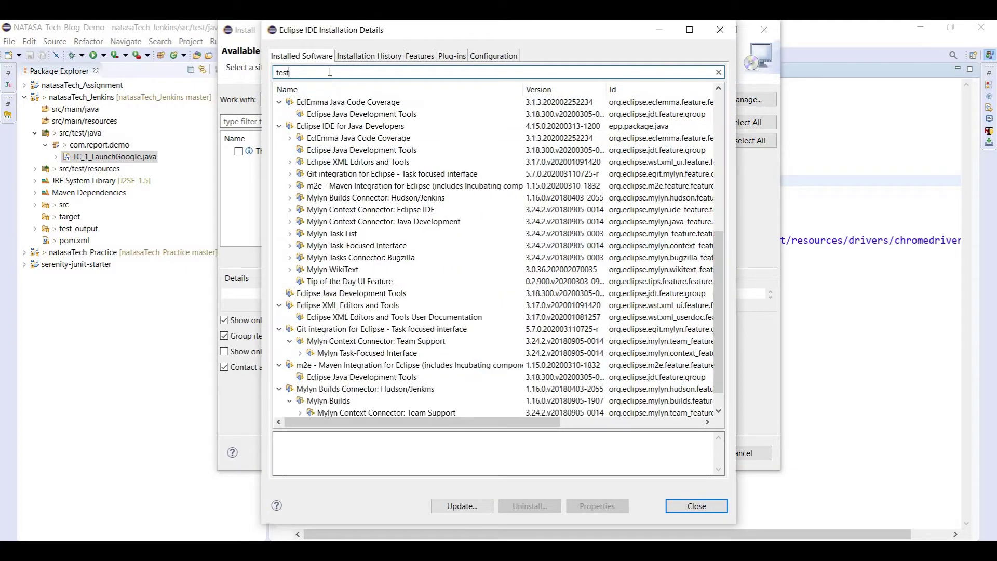
text(t)
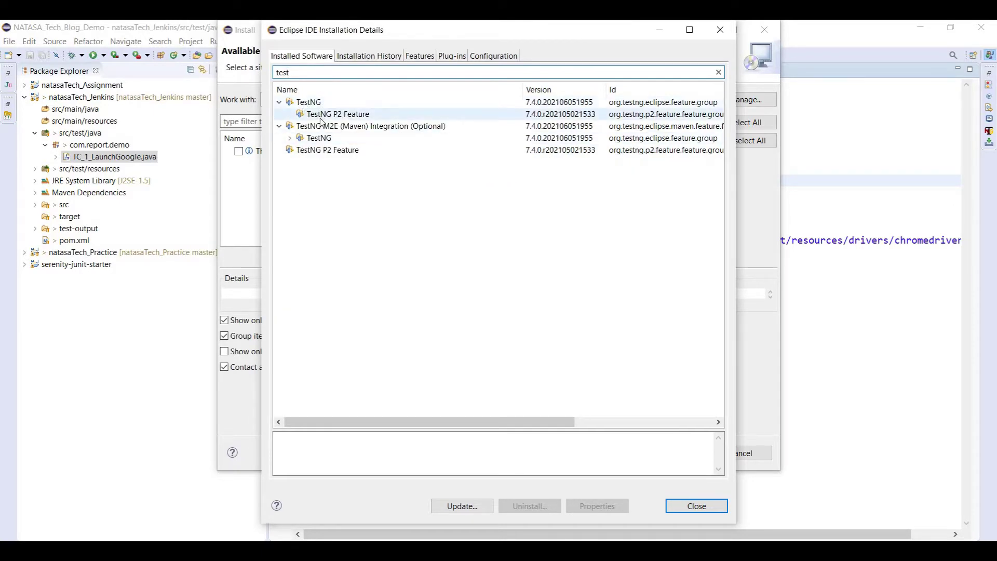
click(309, 102)
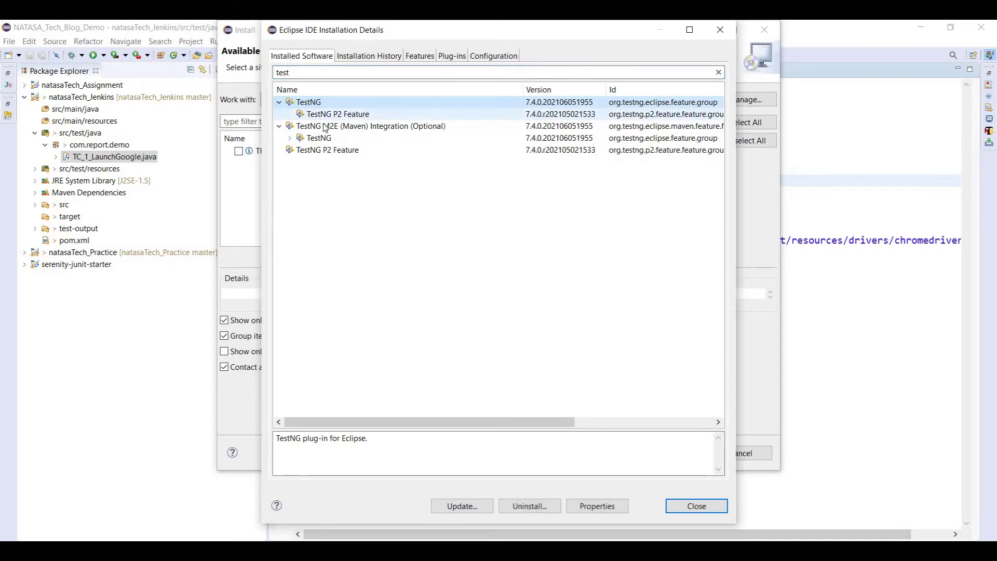
ctrl+click(366, 126)
ctrl+click(328, 150)
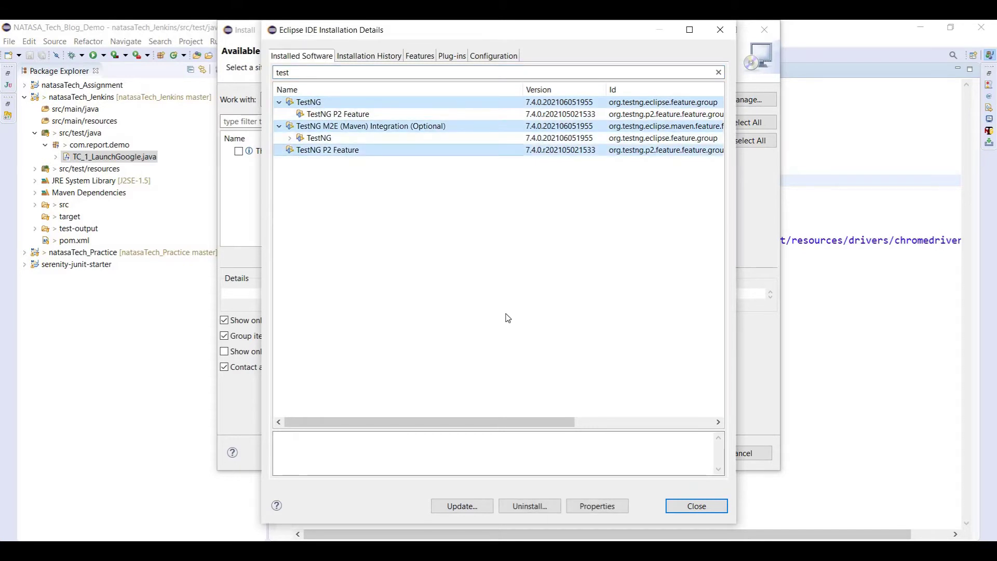
click(529, 506)
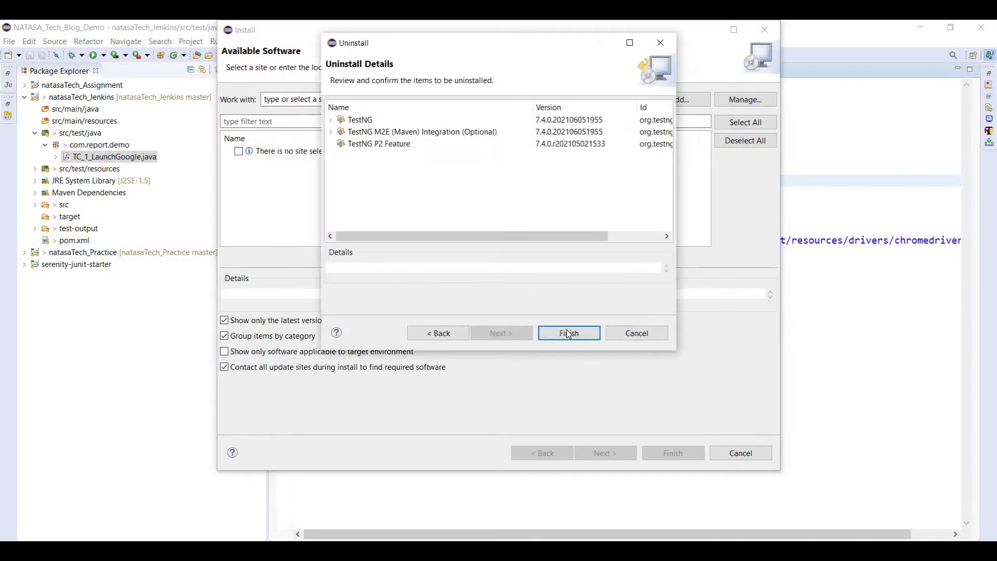
Step: Finish uninstalling the three TestNG items and accept restarting Eclipse
click(569, 333)
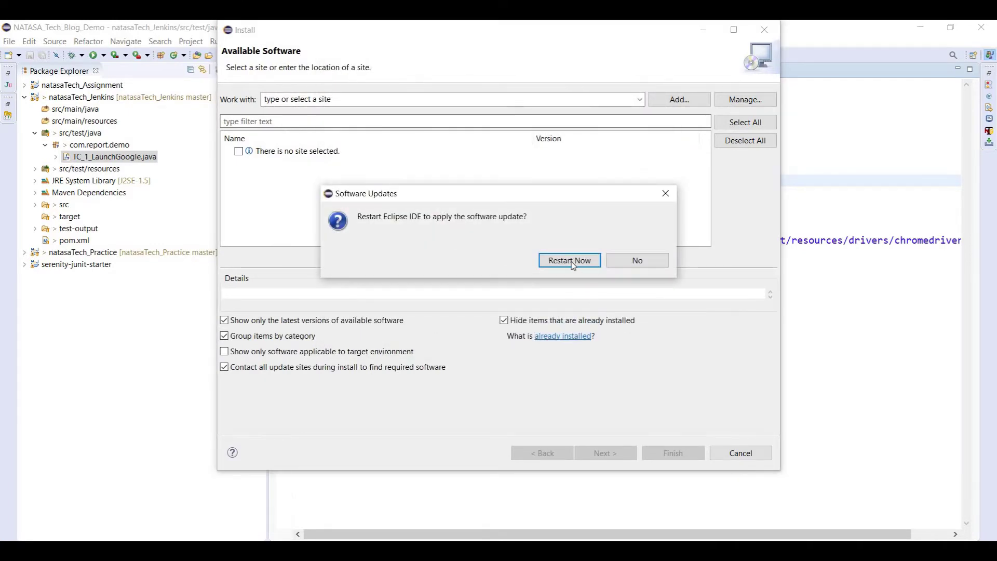
click(571, 260)
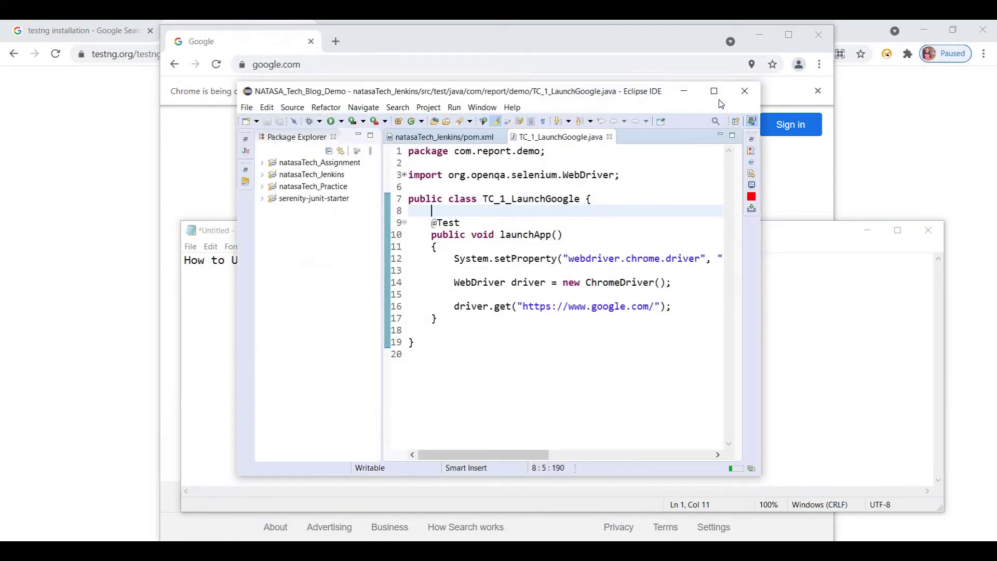
Step: Maximize the relaunched Eclipse window showing the test class
click(715, 92)
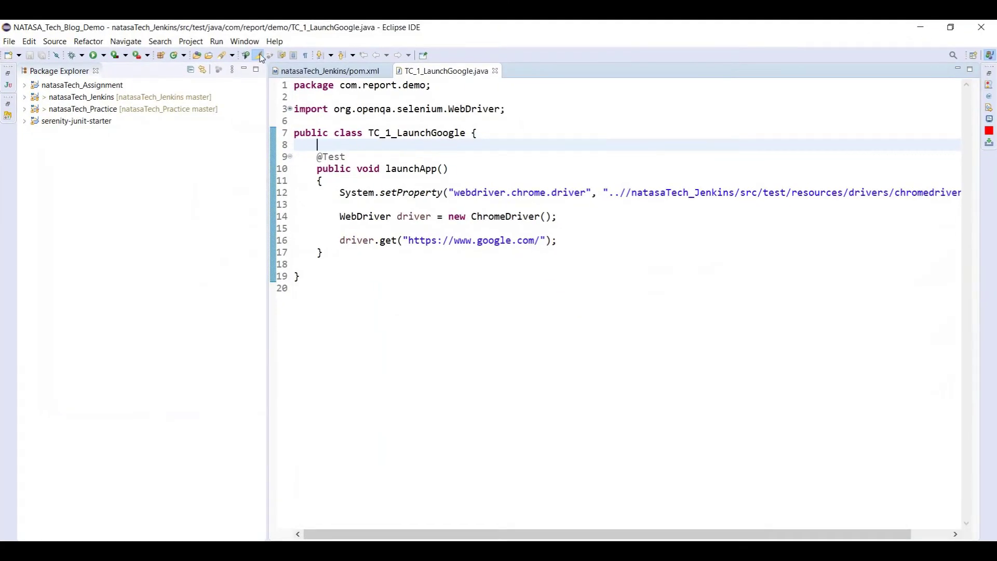
Step: Confirm the installed software list filtered by 'testng' is empty, then close Installation Details
click(274, 41)
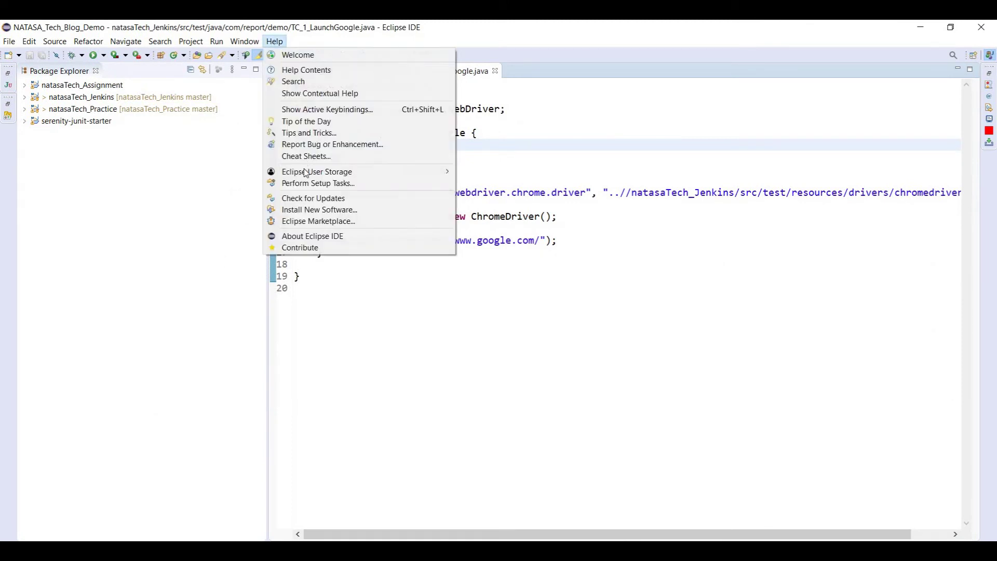
click(319, 210)
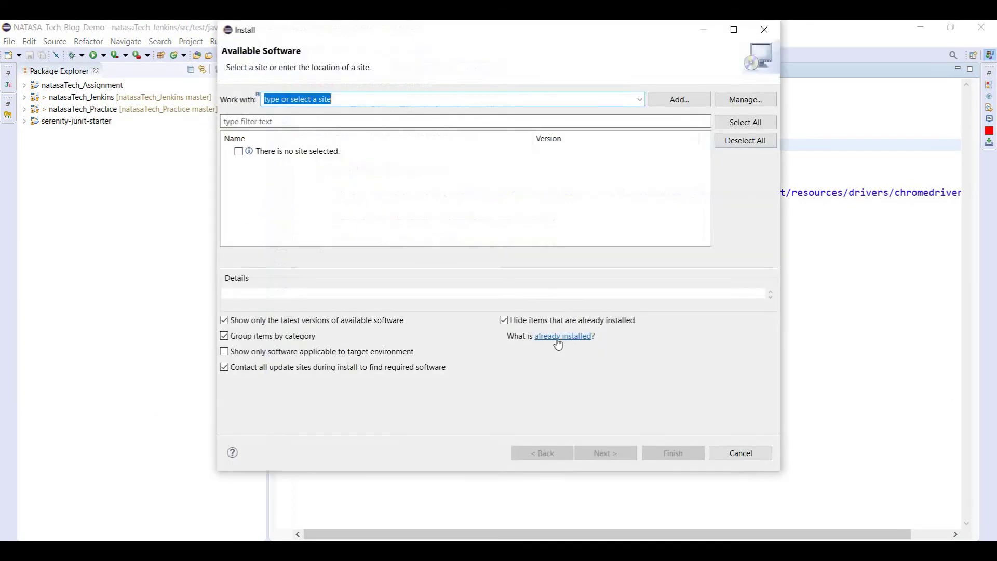
click(562, 336)
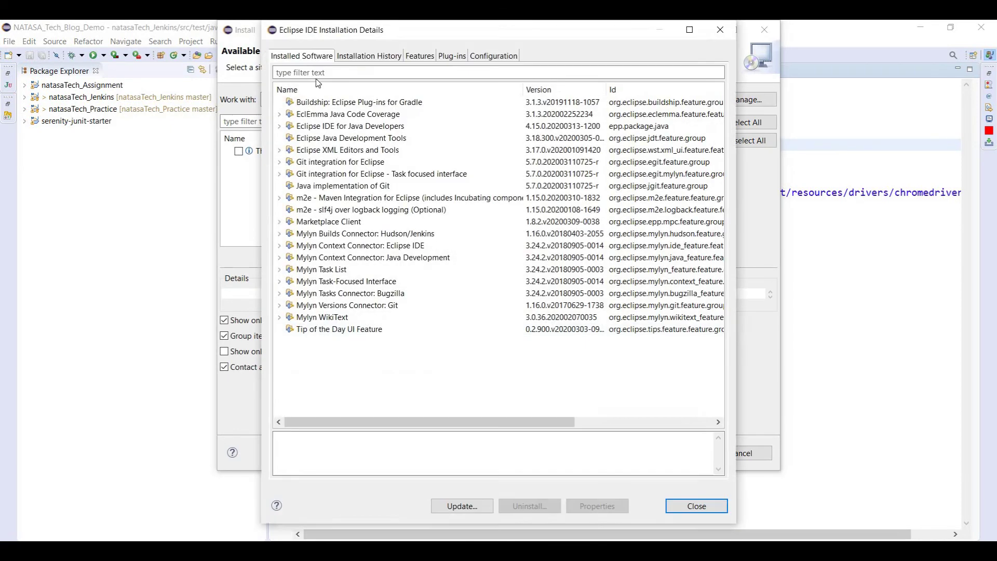
click(305, 71)
text(testn)
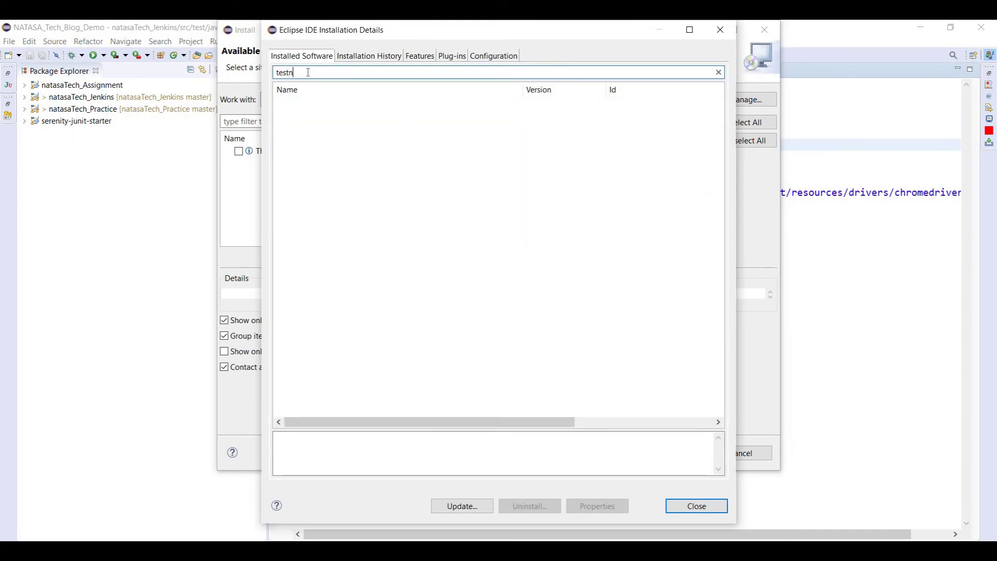
text(g)
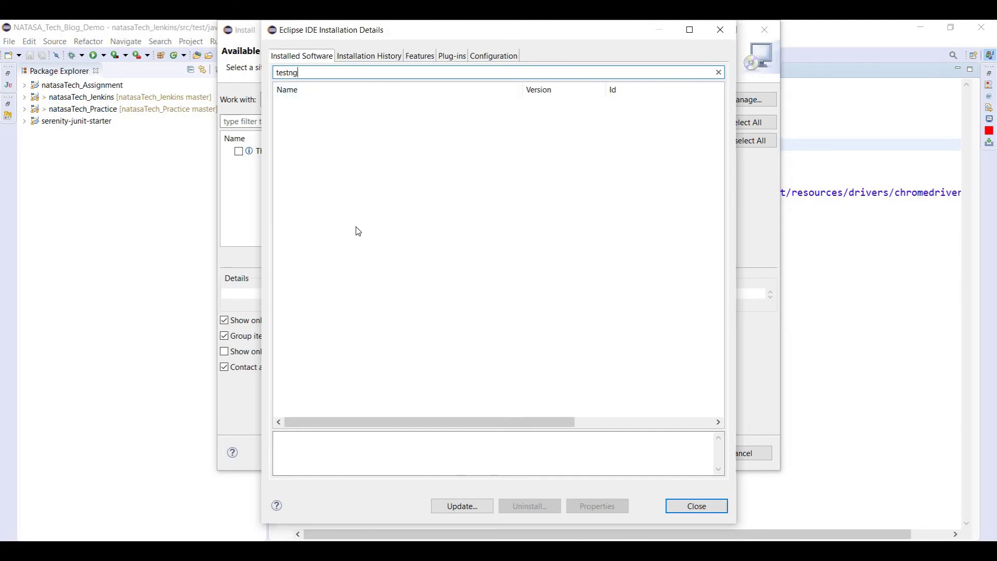
click(696, 506)
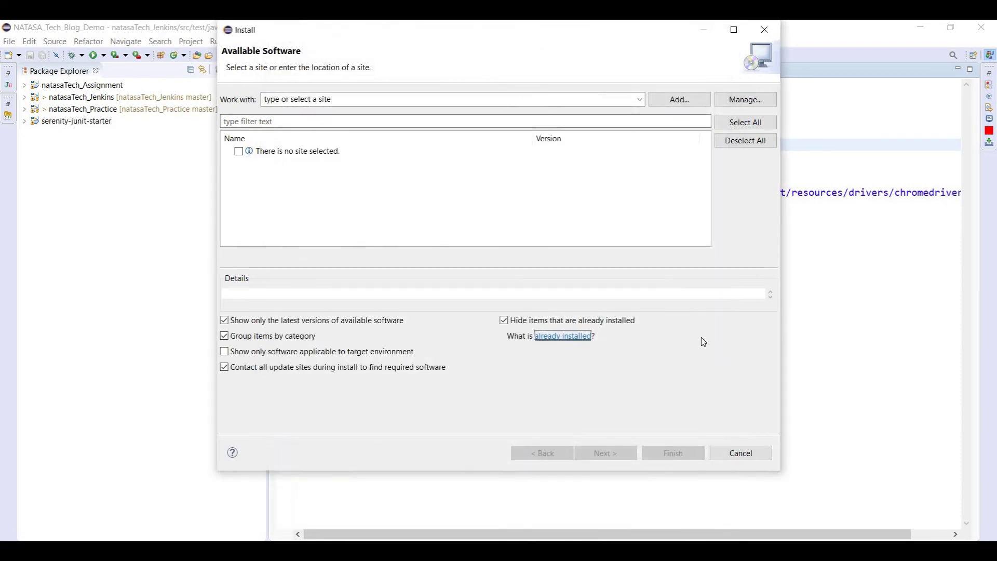